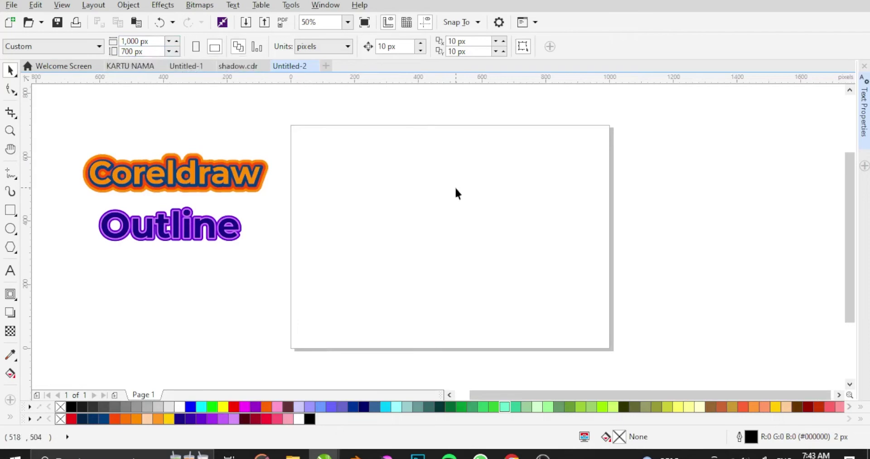
Add the artistic text "Countour" on the blank page.
key("F8")
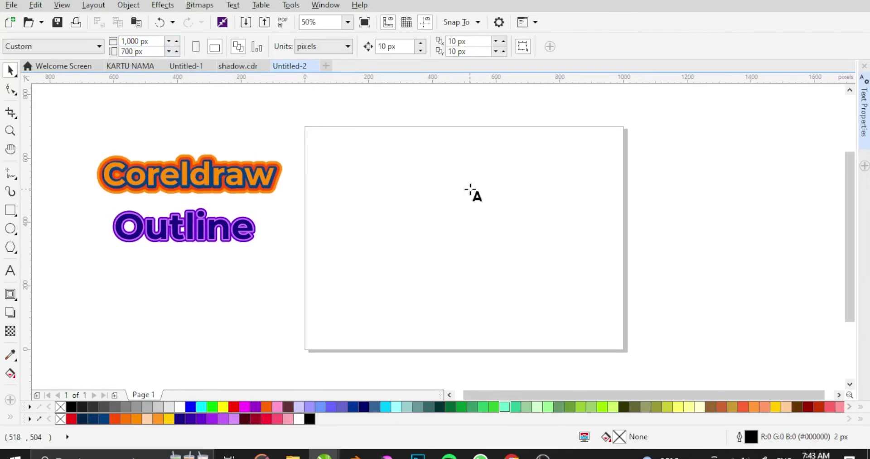
left_click(465, 221)
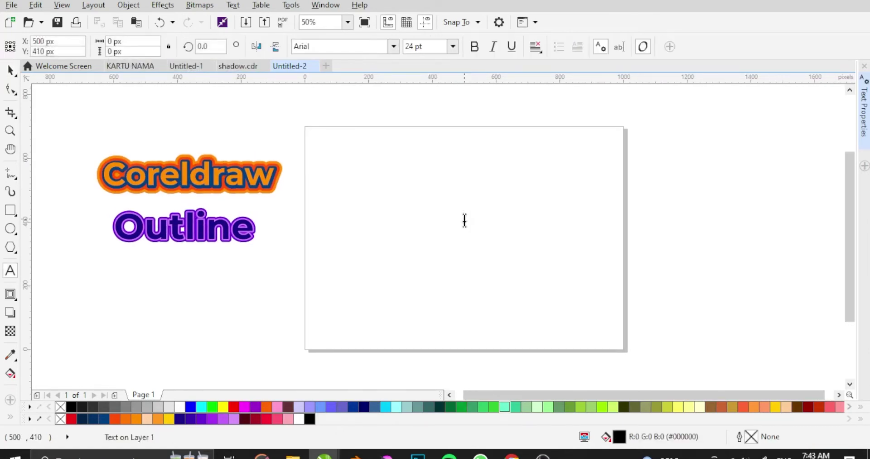
type("Count")
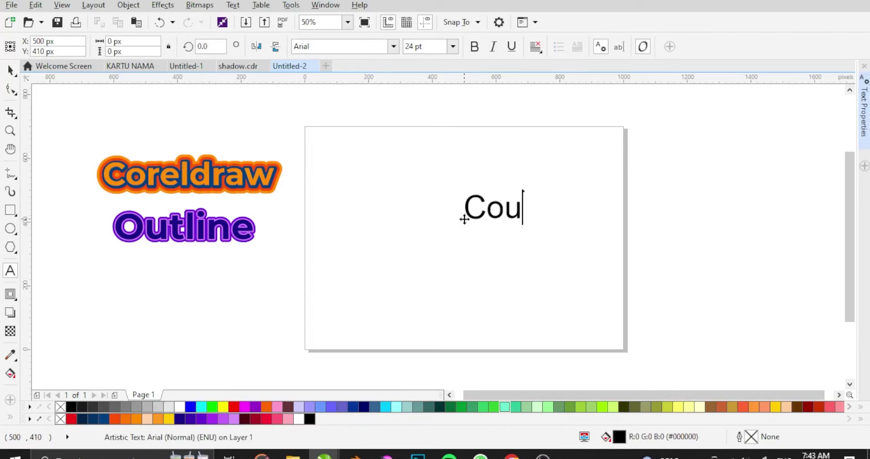
key("ctrl+space")
type("ur")
key("ctrl+space")
key("ctrl+space")
key("BackSpace")
key("BackSpace")
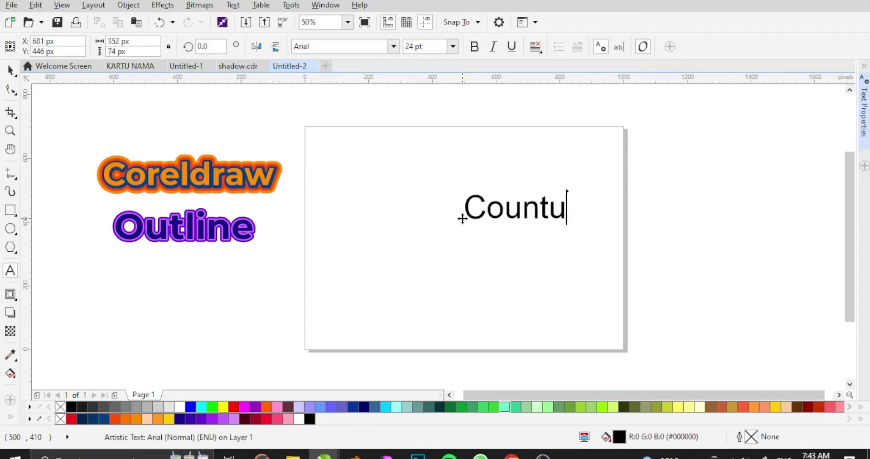
type("our")
key("ctrl+space")
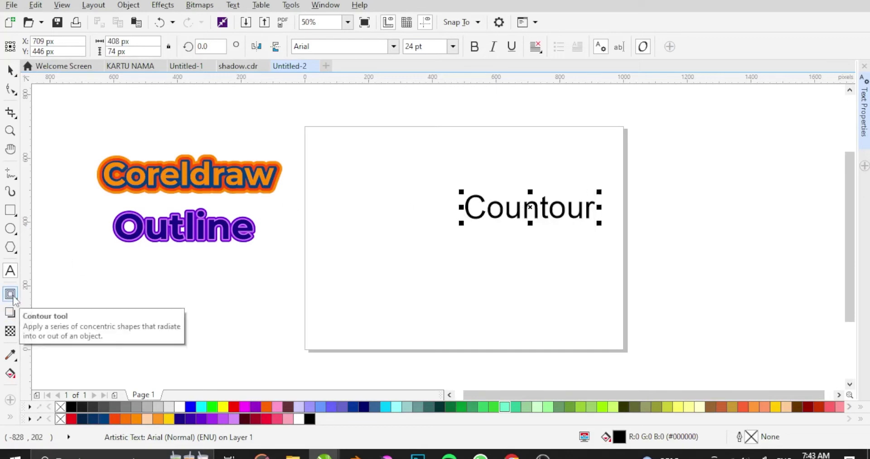
Move the text to the middle of the page and format it in Montserrat Bold at 36 pt.
left_click(10, 70)
left_click_drag(532, 201, 465, 229)
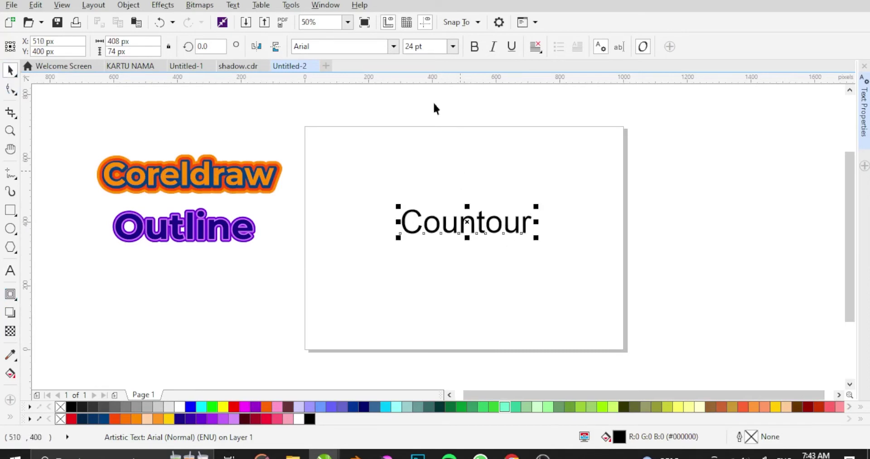
left_click(393, 47)
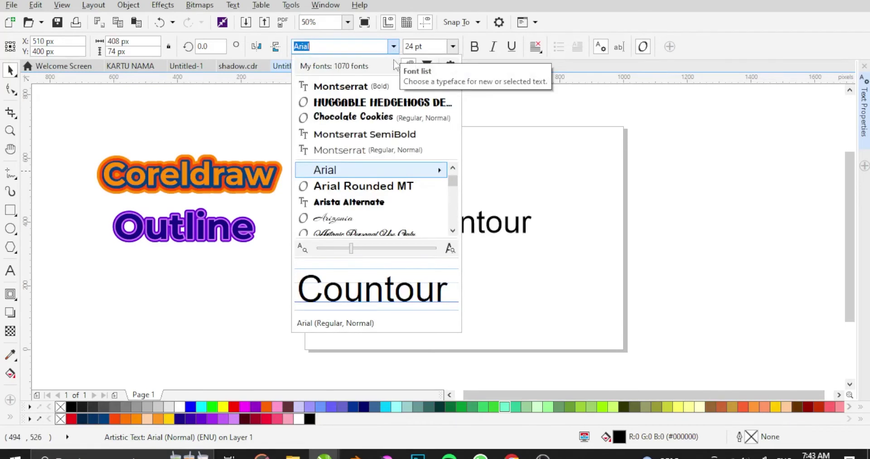
left_click(385, 87)
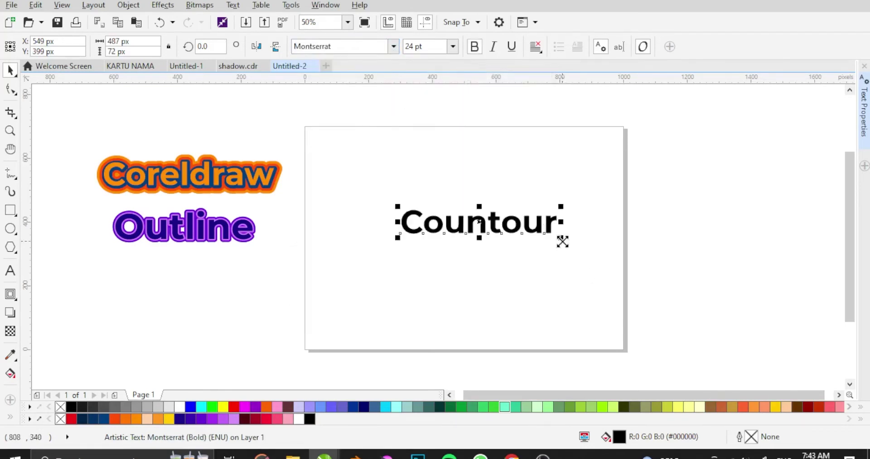
left_click(453, 46)
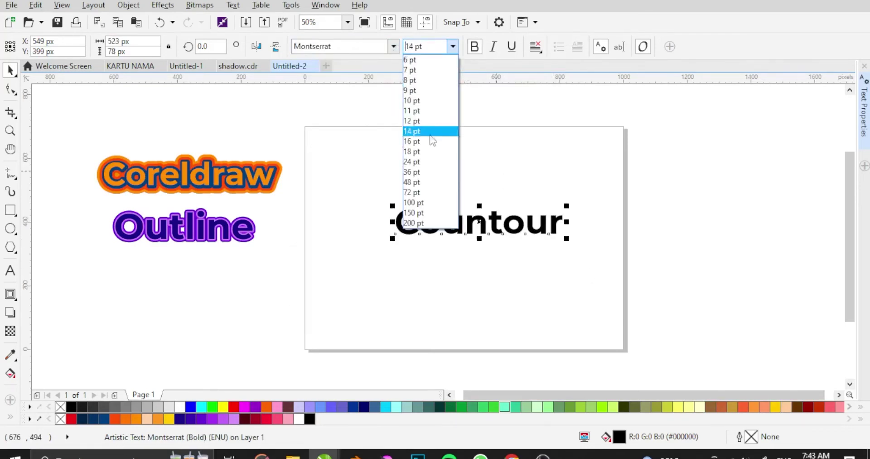
left_click(426, 173)
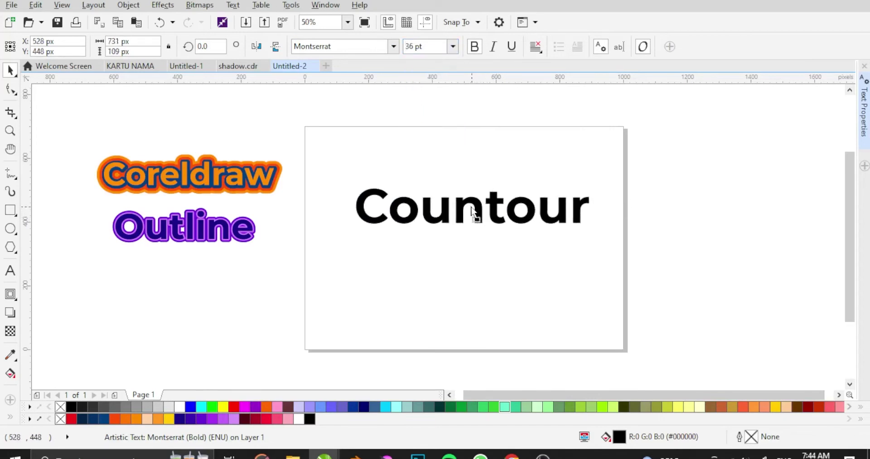
left_click(474, 213)
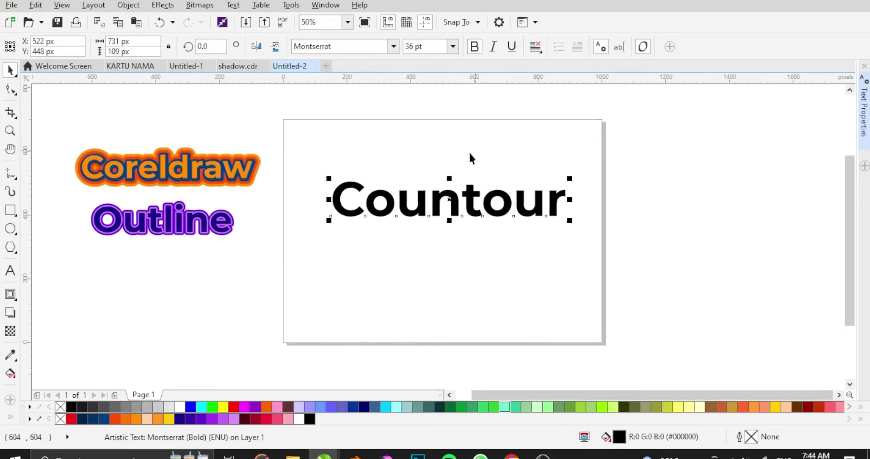
Apply an outside contour to the text and set the contour offset to 14 px.
left_click(15, 295)
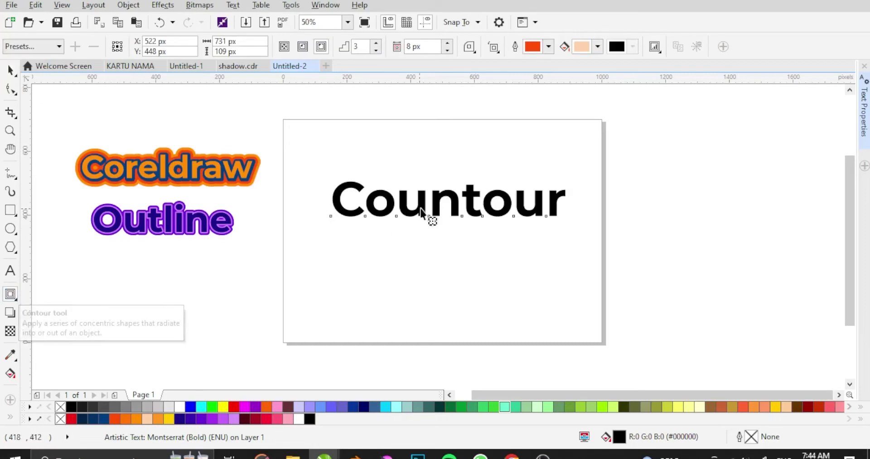
left_click(322, 47)
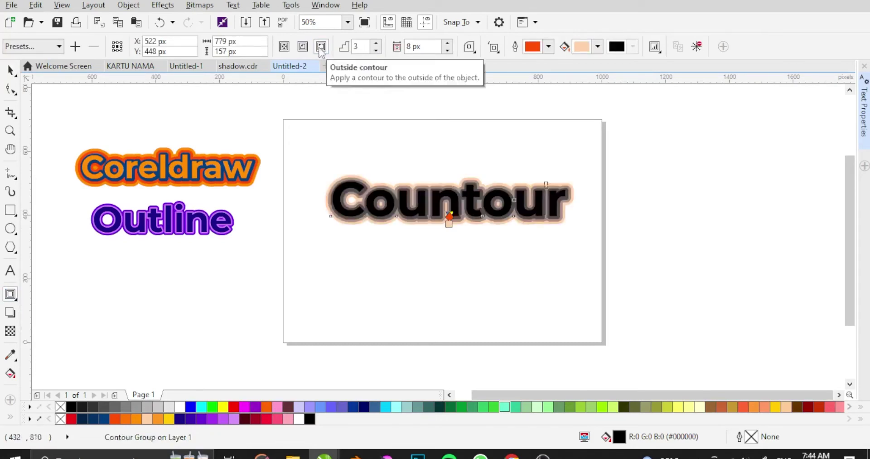
left_click(449, 44)
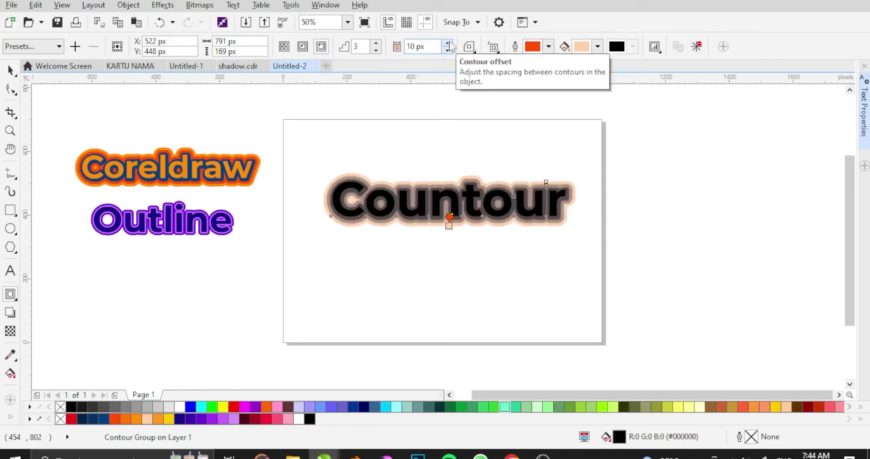
left_click(449, 43)
left_click(449, 44)
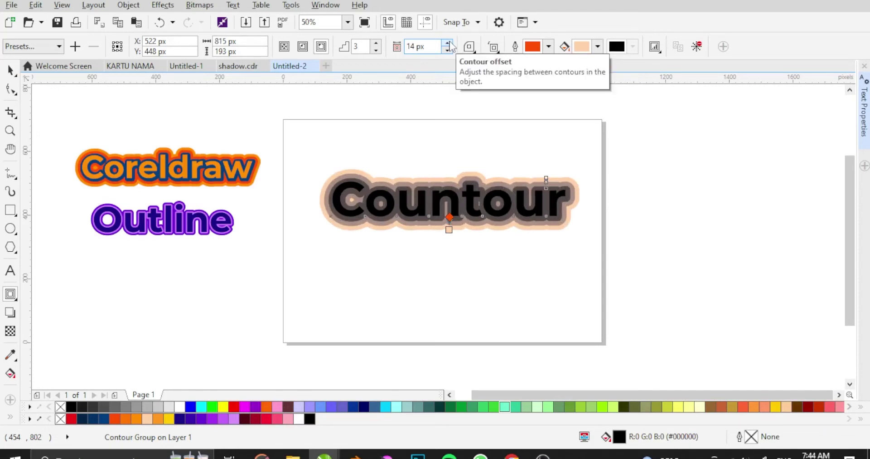
left_click(449, 46)
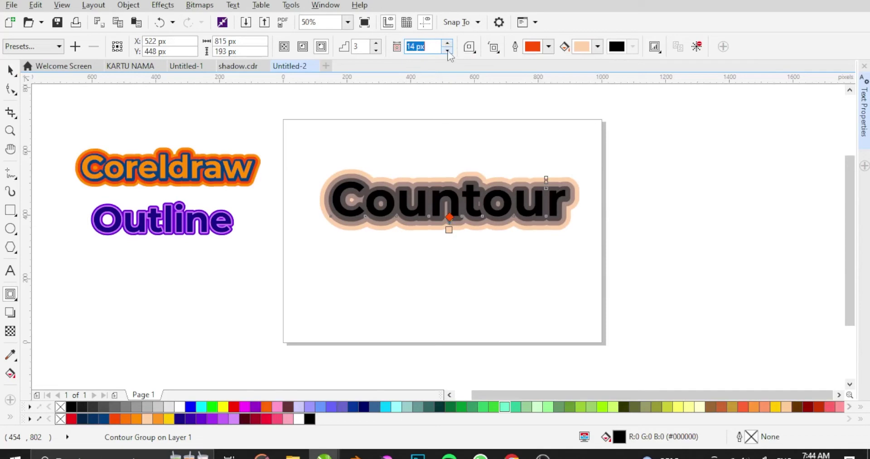
left_click(448, 51)
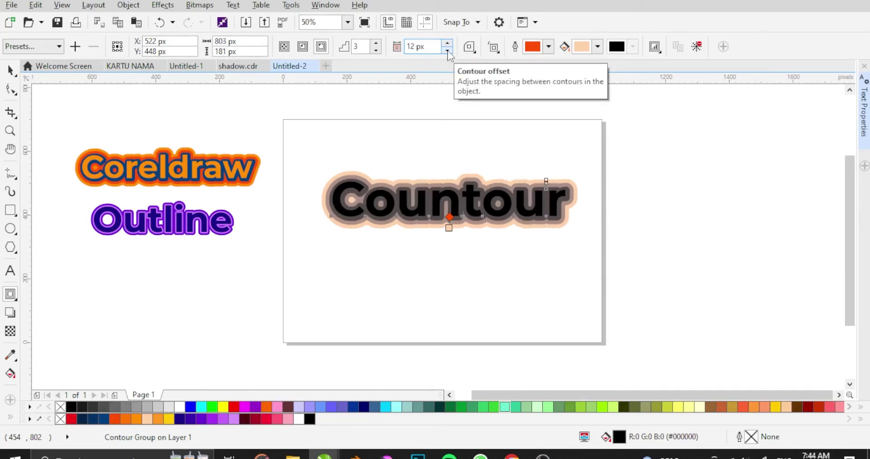
left_click(448, 43)
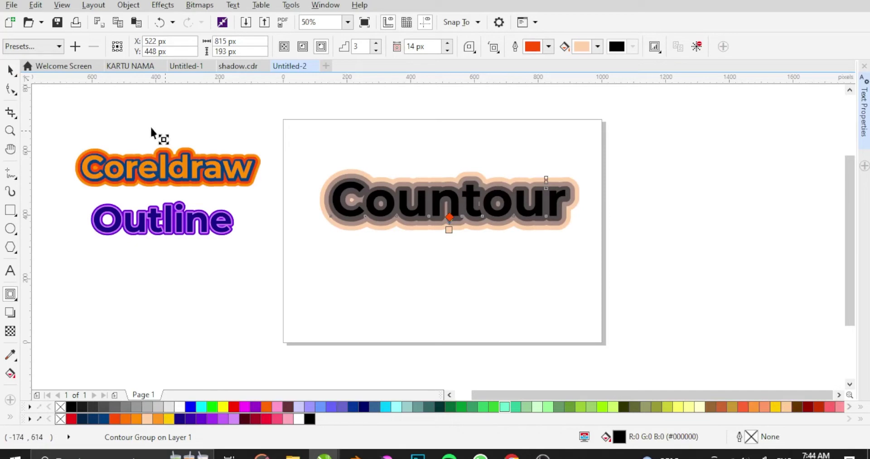
left_click(128, 5)
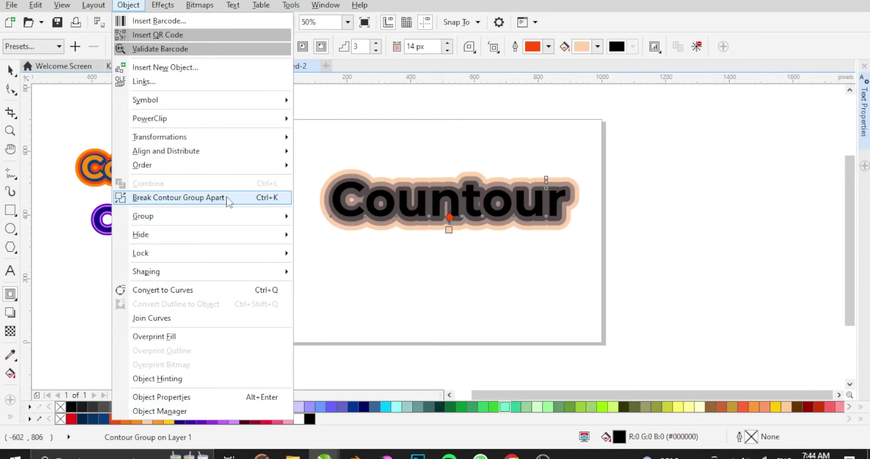
left_click(379, 184)
left_click_drag(379, 183, 420, 192)
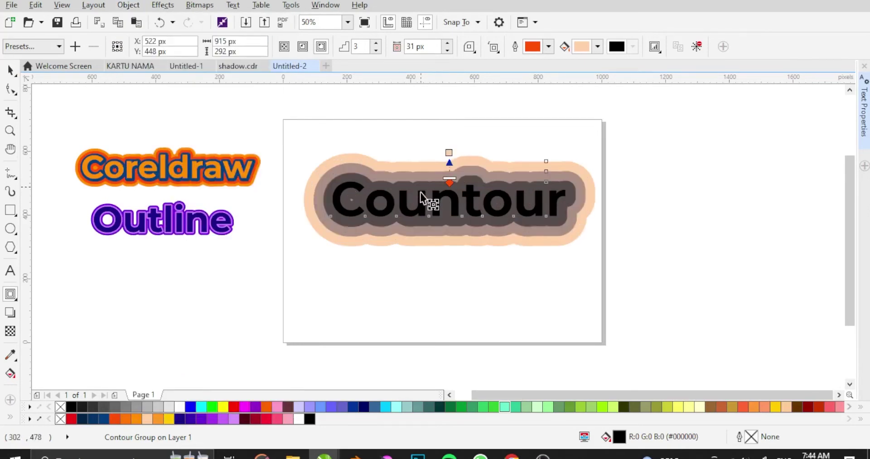
key("ctrl+z")
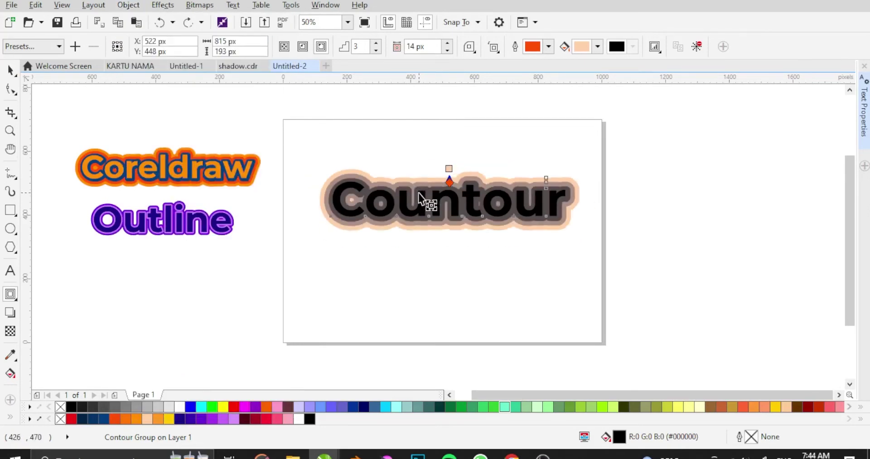
left_click_drag(418, 193, 447, 165)
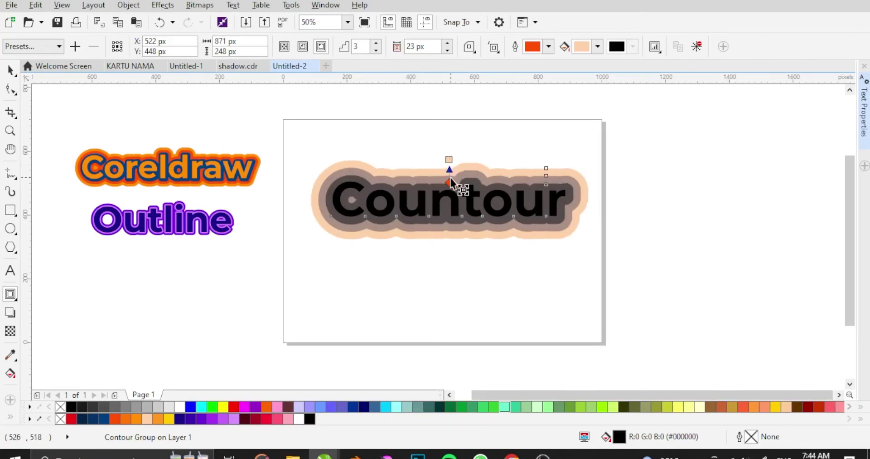
key("ctrl+z")
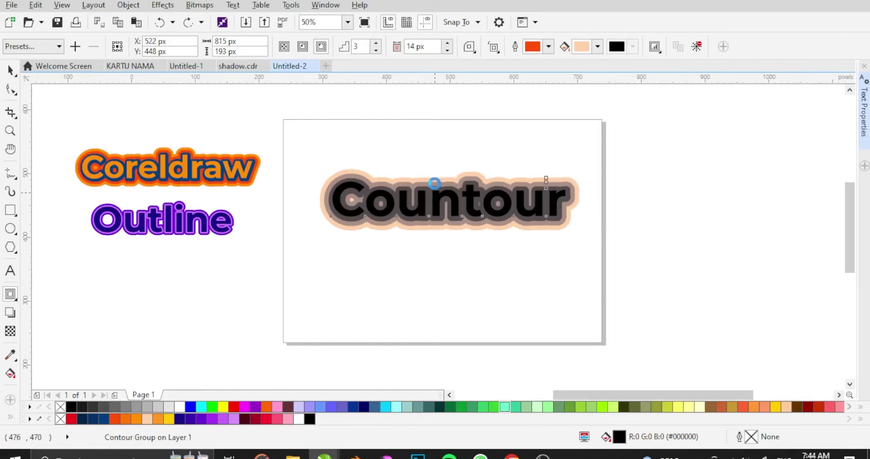
scroll(434, 182, "up", 2)
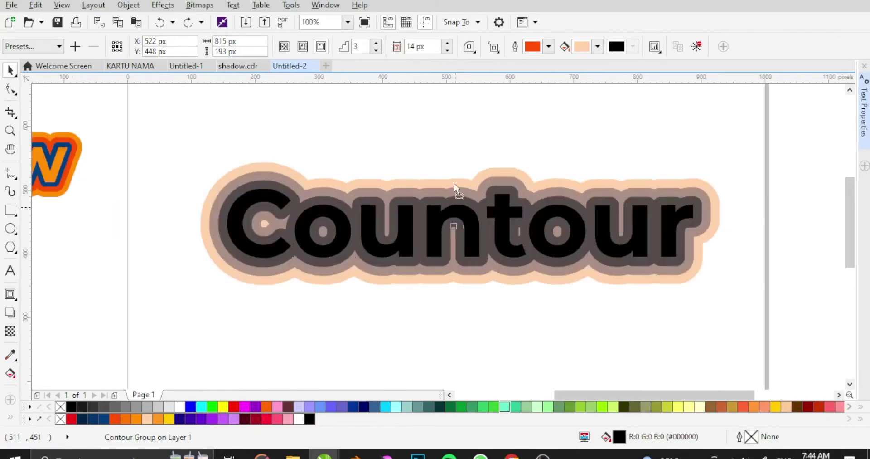
left_click_drag(454, 185, 453, 126)
key("ctrl+z")
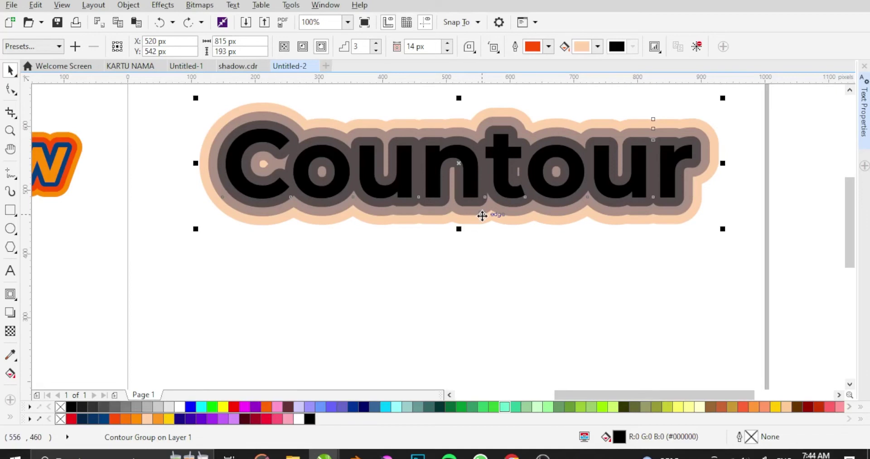
key("ctrl+z")
Break the contour group apart so the contour shapes are separate from the text.
left_click(128, 4)
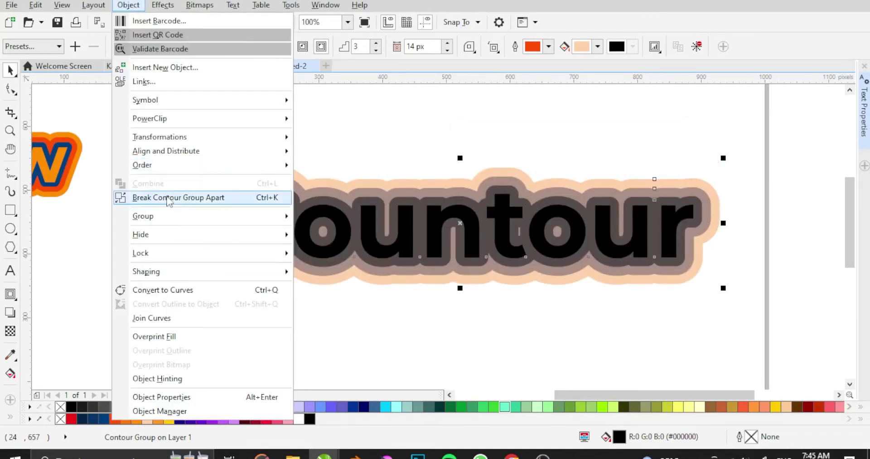
left_click(239, 199)
left_click_drag(246, 239, 196, 211)
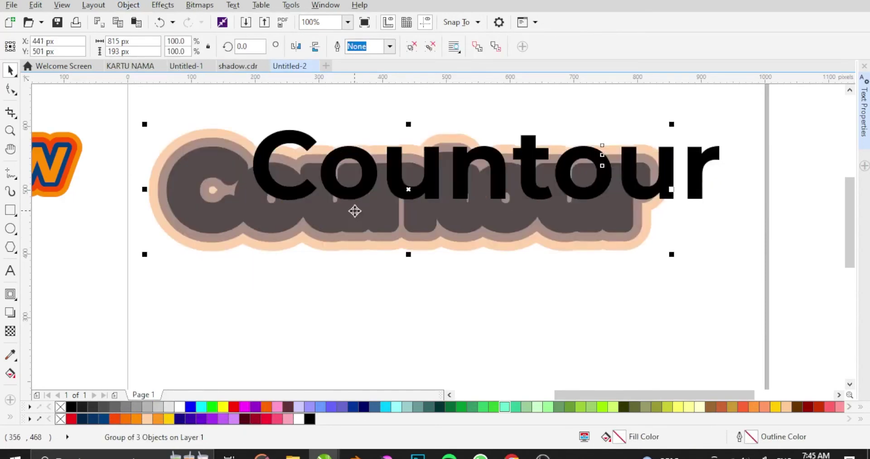
key("ctrl+z")
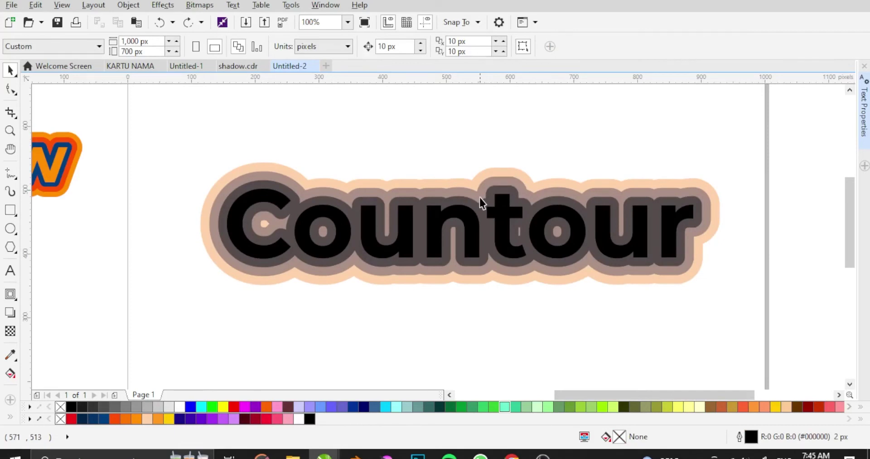
Ungroup the contour shapes behind the text into individual objects.
left_click(479, 198)
left_click(607, 47)
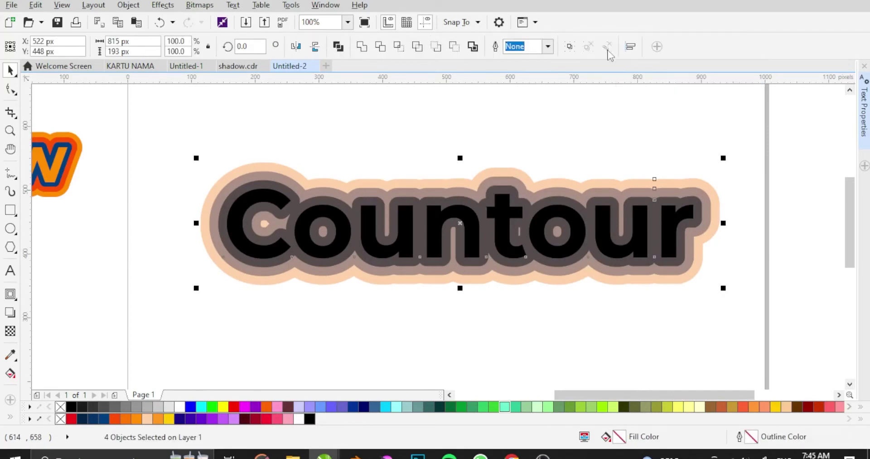
key("Escape")
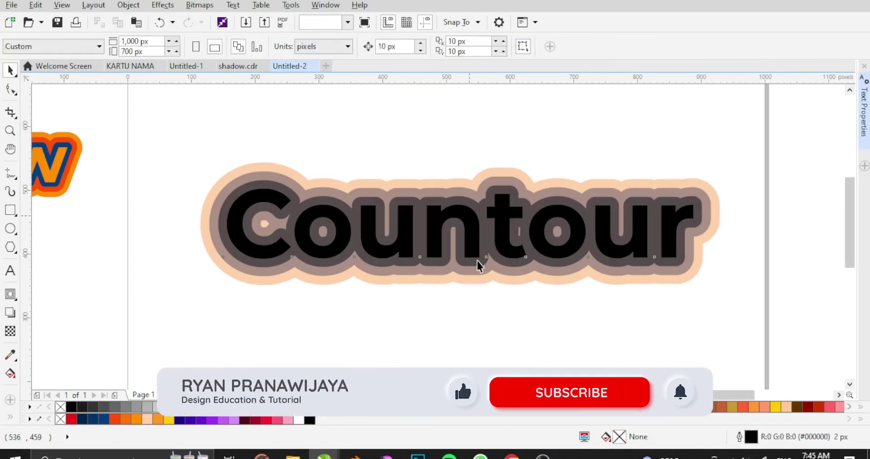
left_click_drag(477, 261, 499, 224)
key("ctrl+z")
Fill the outermost contour shape with orange.
left_click(119, 419)
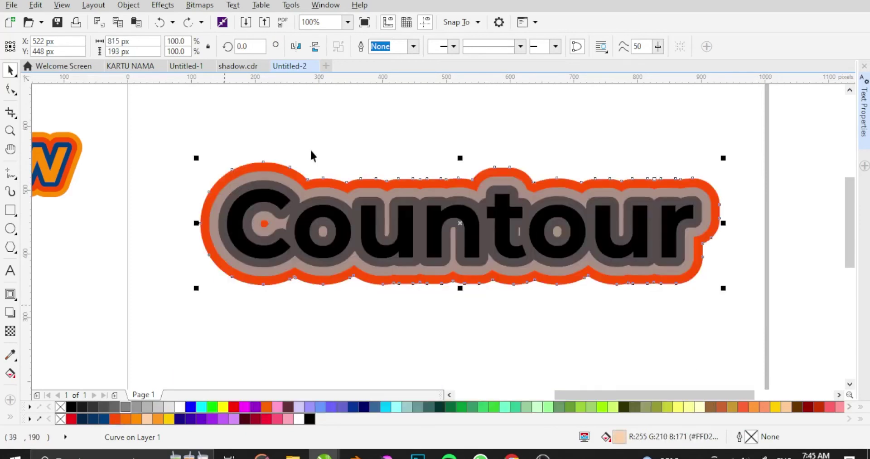
left_click(311, 155)
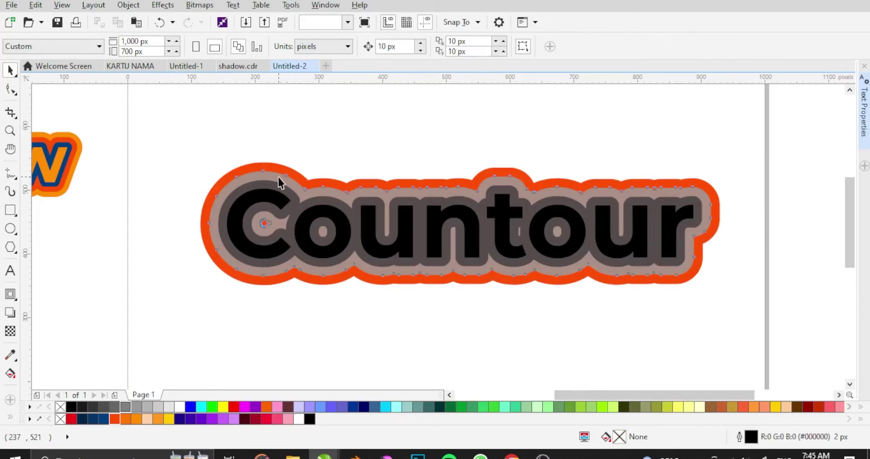
left_click(281, 182)
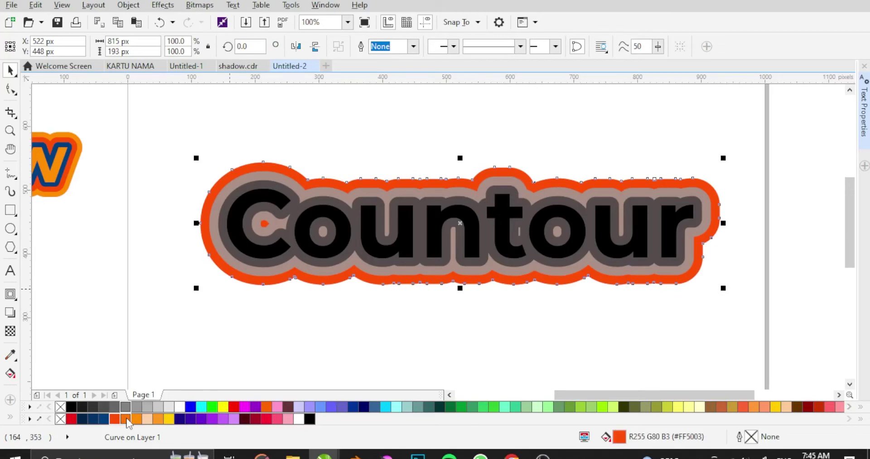
left_click(127, 422)
Fill the middle contour shape with orange-red and the innermost one with dark blue (#003366).
key("Tab")
left_click(83, 421)
left_click(93, 420)
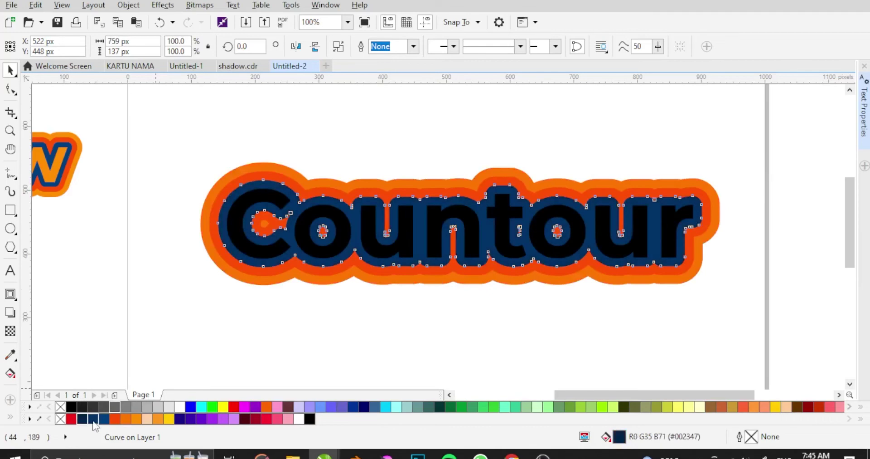
left_click(103, 419)
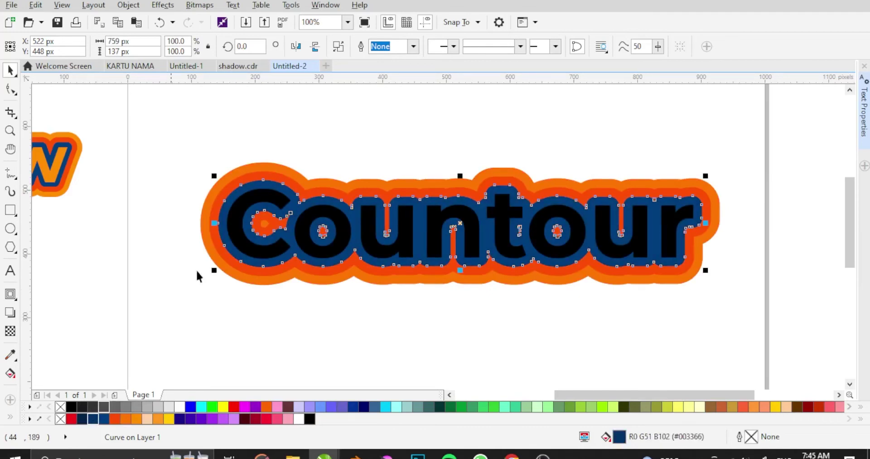
Fill the black "Countour" text in front of the contour shapes with light orange and deselect it.
key("Tab")
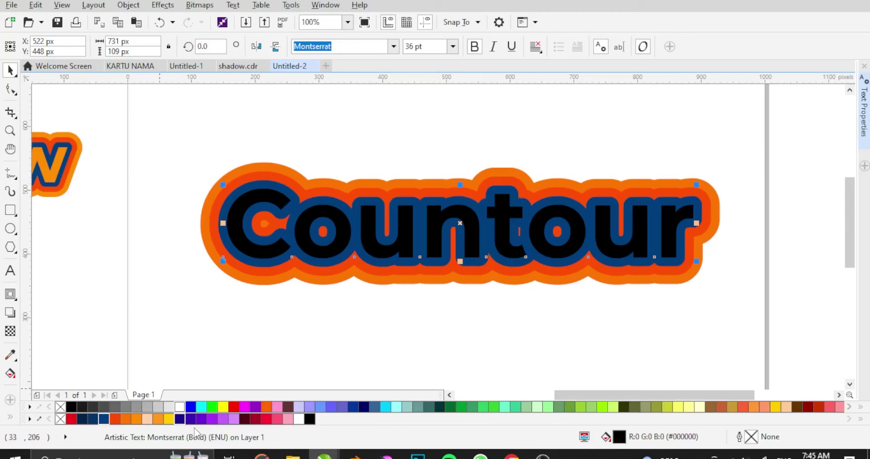
key("Escape")
key("F3")
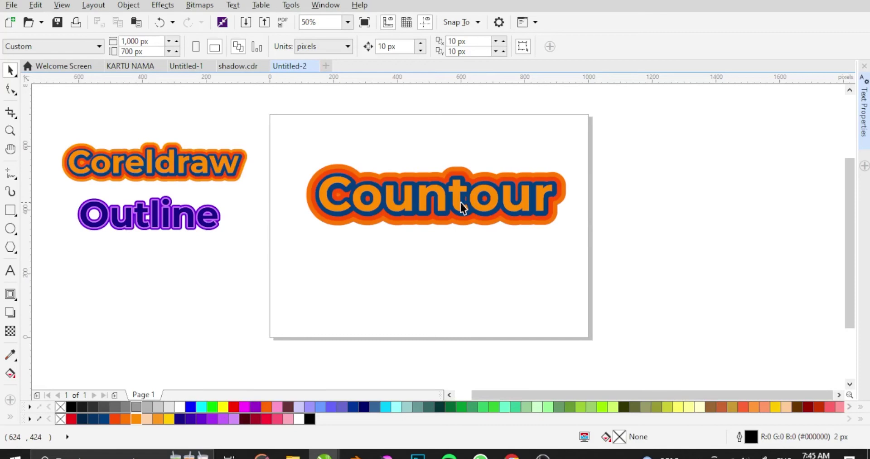
scroll(463, 208, "up", 1)
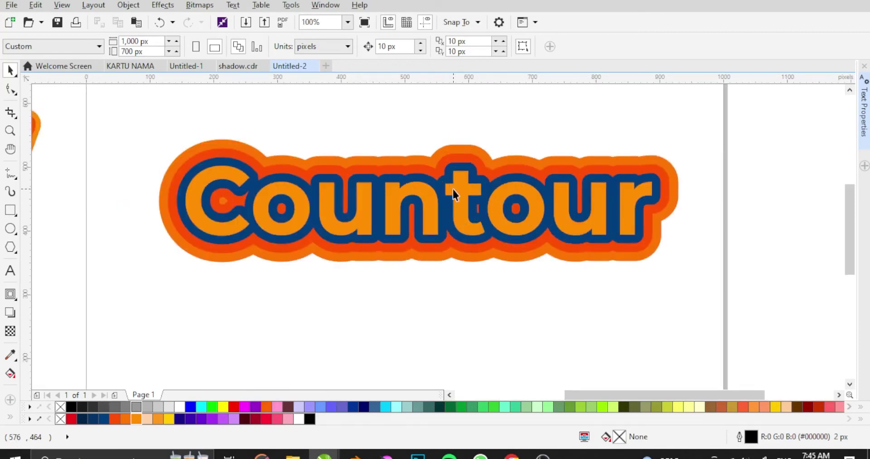
scroll(471, 201, "down", 1)
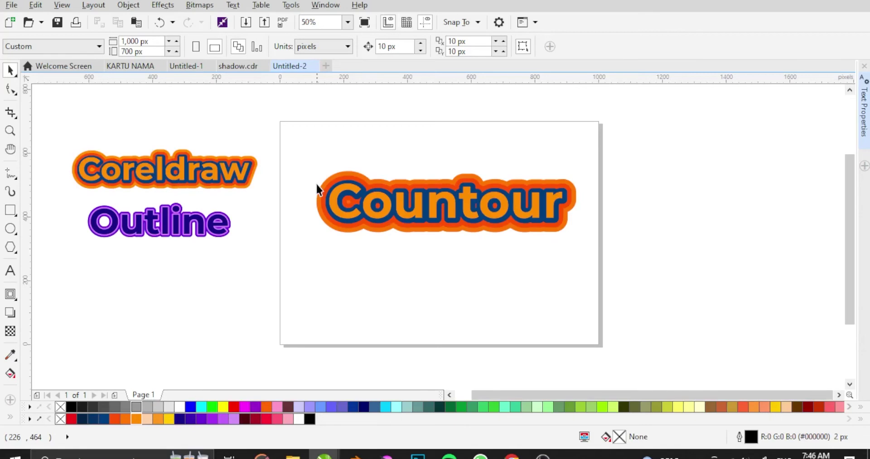
scroll(316, 184, "down", 1)
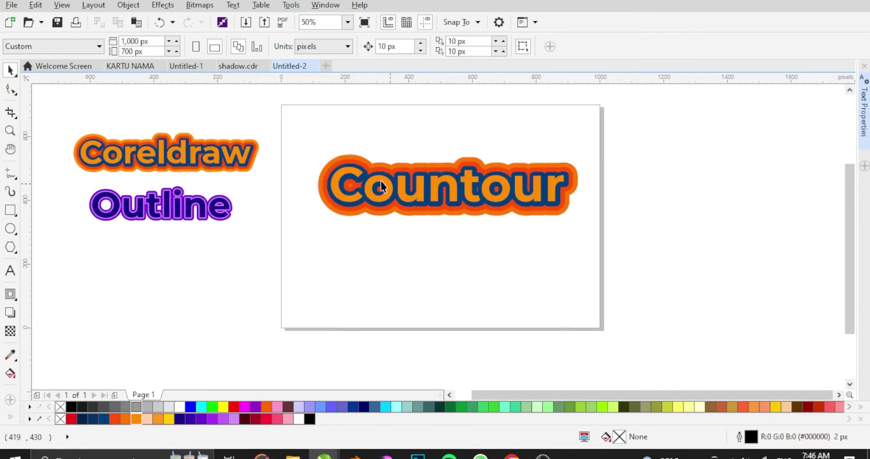
left_click(445, 186)
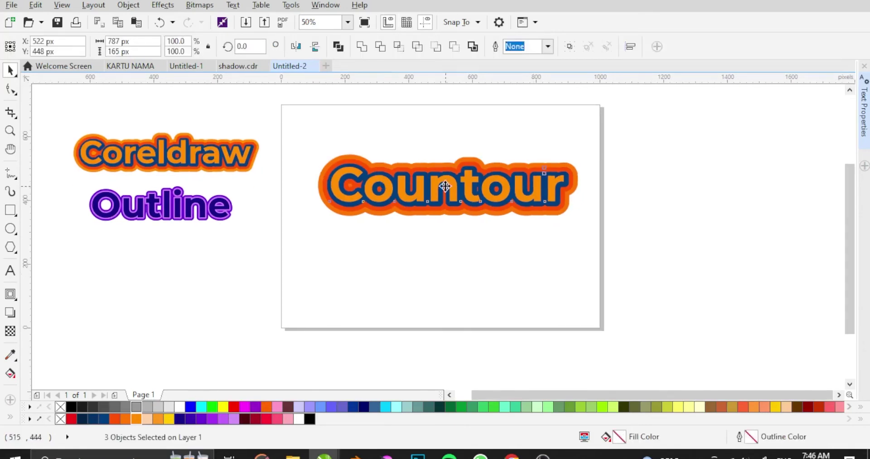
left_click_drag(445, 186, 434, 181)
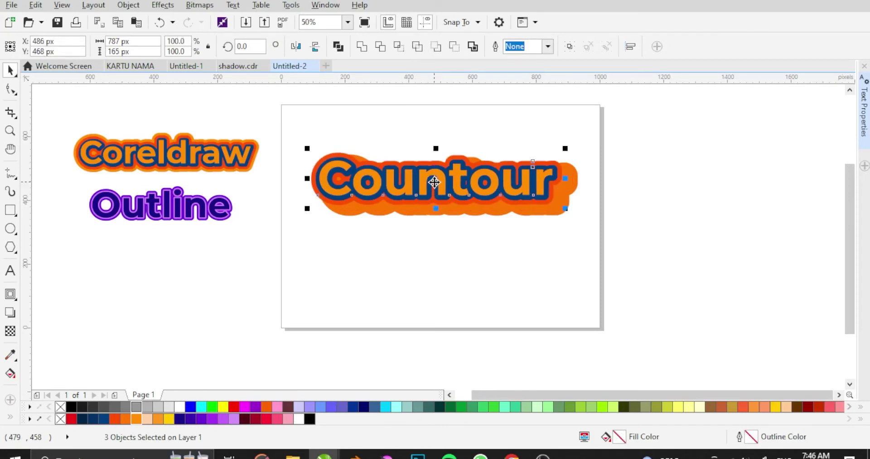
key("ctrl+z")
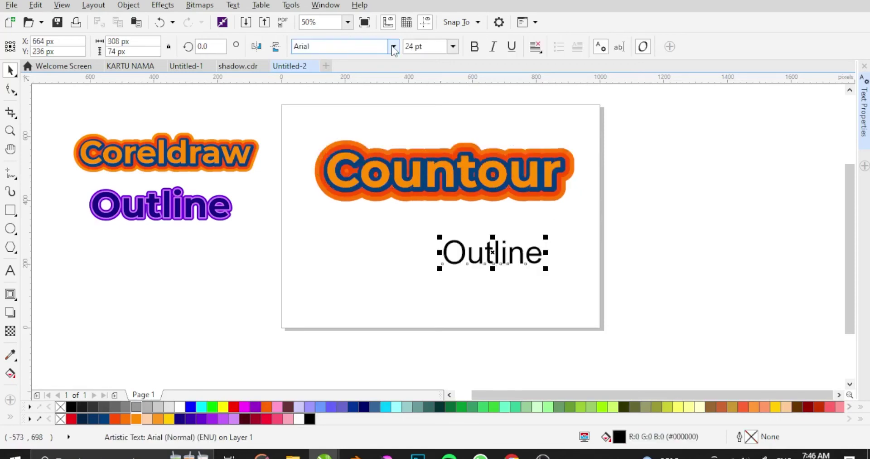
Set the black "Outline" text in Montserrat Bold at 36 pt and move it beneath the Countour text.
left_click(394, 46)
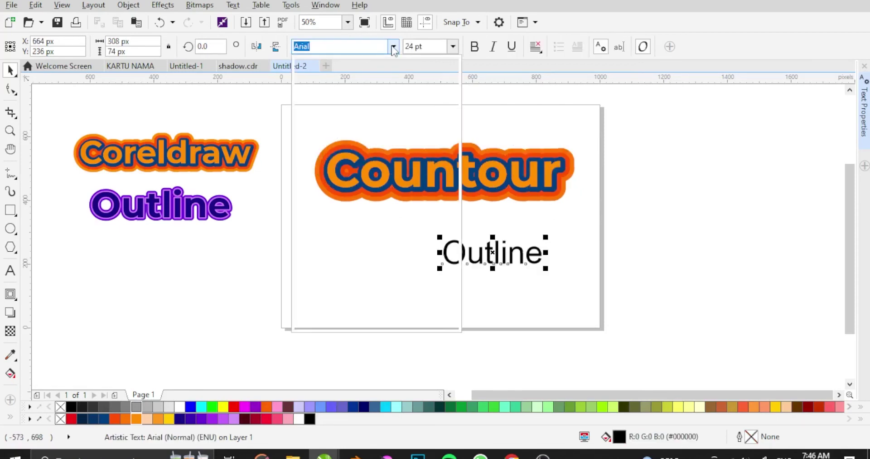
left_click(496, 249)
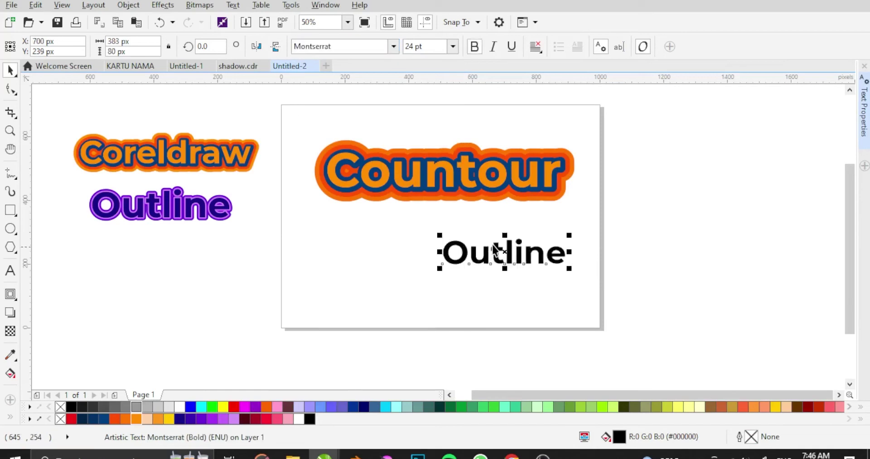
left_click_drag(494, 244, 447, 257)
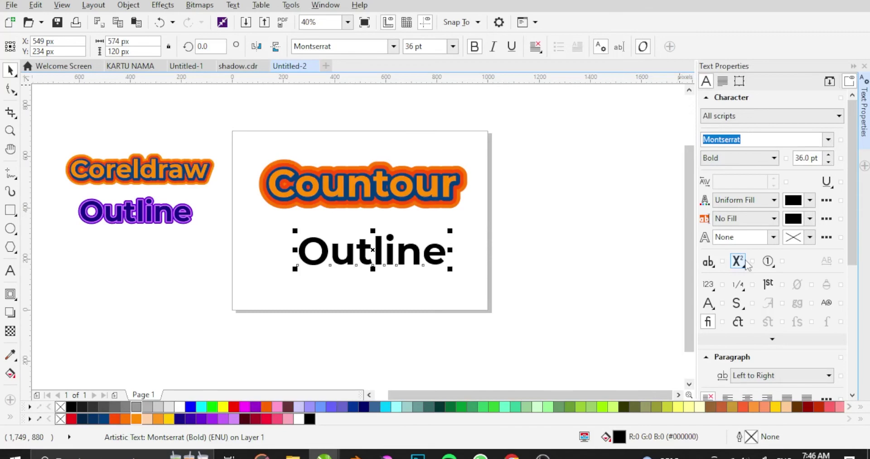
Give the Outline text a 16 px outline with round corners and round line caps, behind the fill and scaling with the object.
left_click(772, 240)
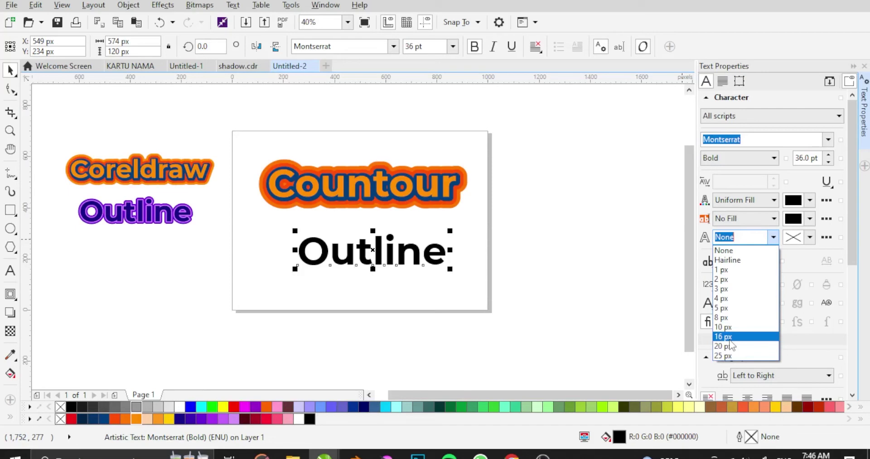
left_click(729, 338)
key("F12")
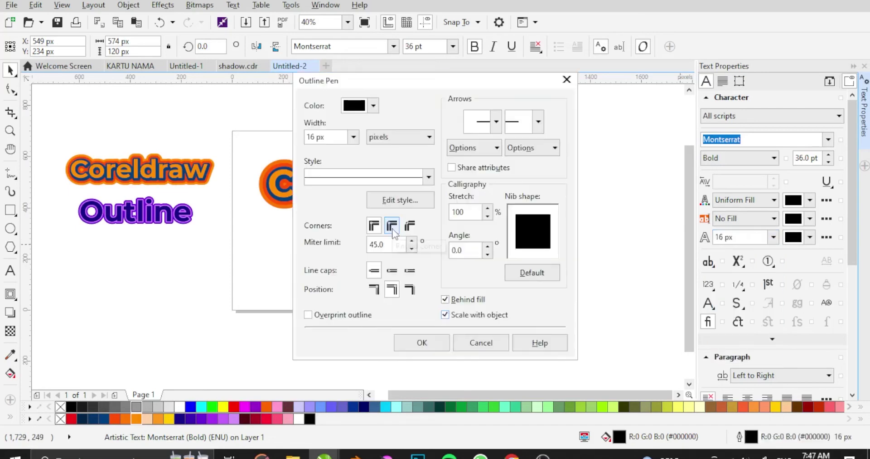
left_click(392, 271)
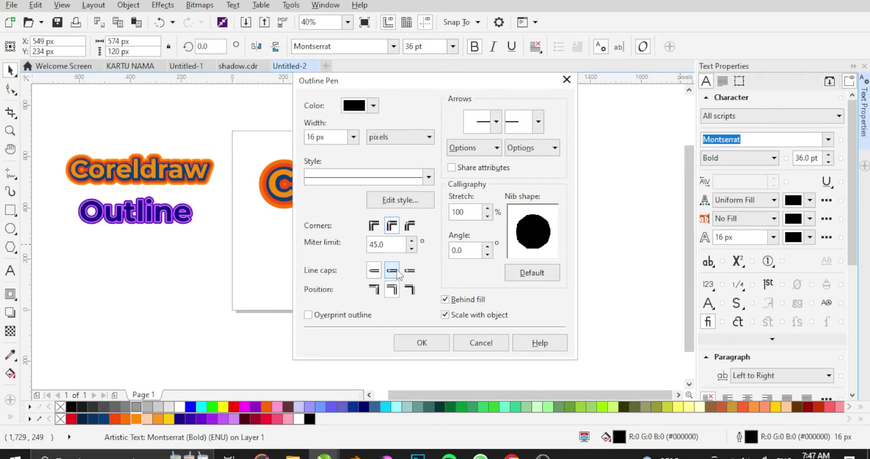
key("Return")
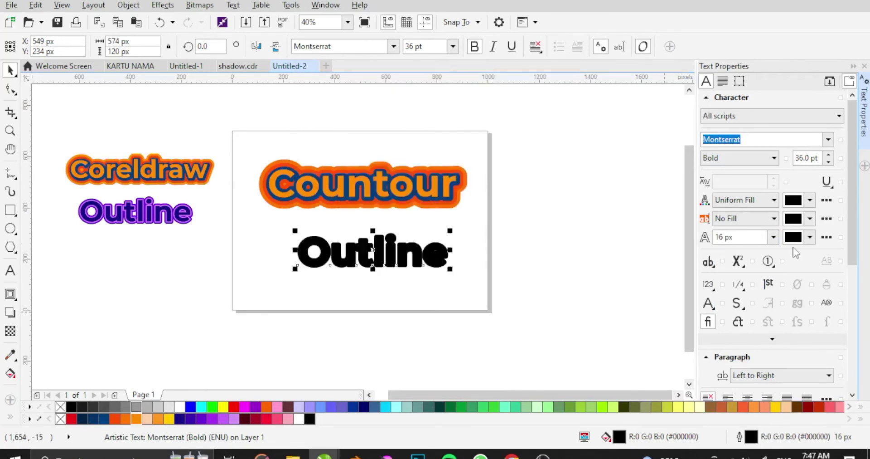
Colour the Outline text's outline dark blue (#190087) and set its width to 20 px.
left_click(810, 237)
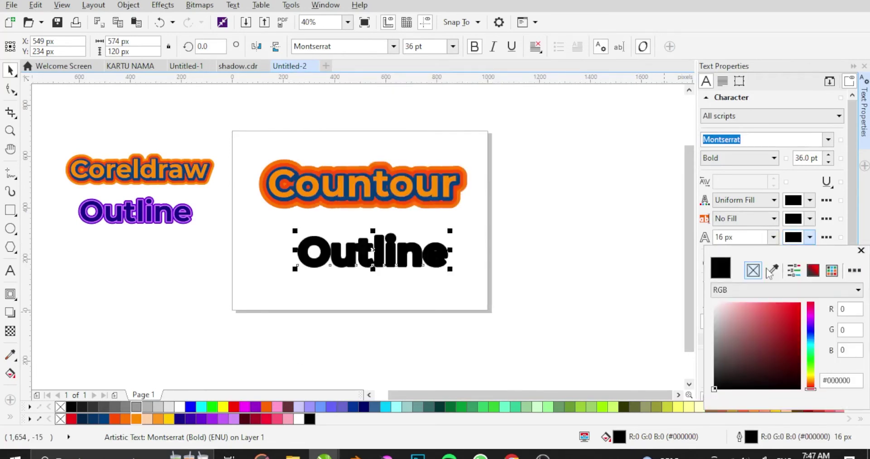
left_click(771, 270)
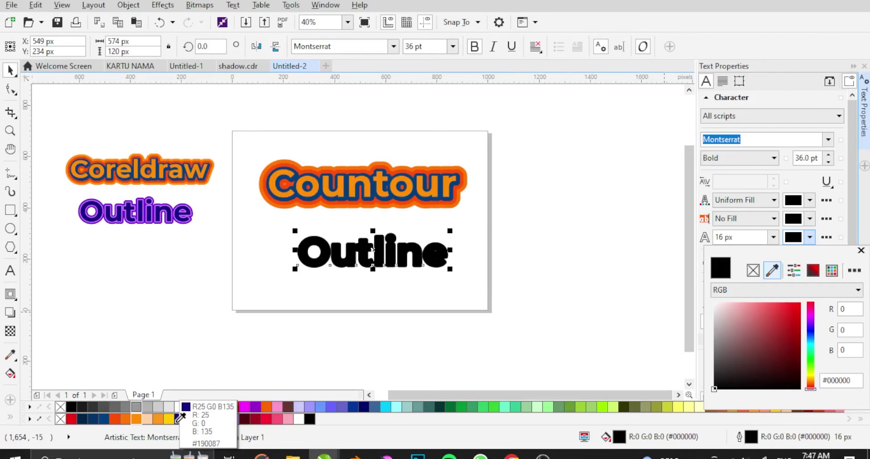
left_click(181, 416)
scroll(360, 262, "up", 3)
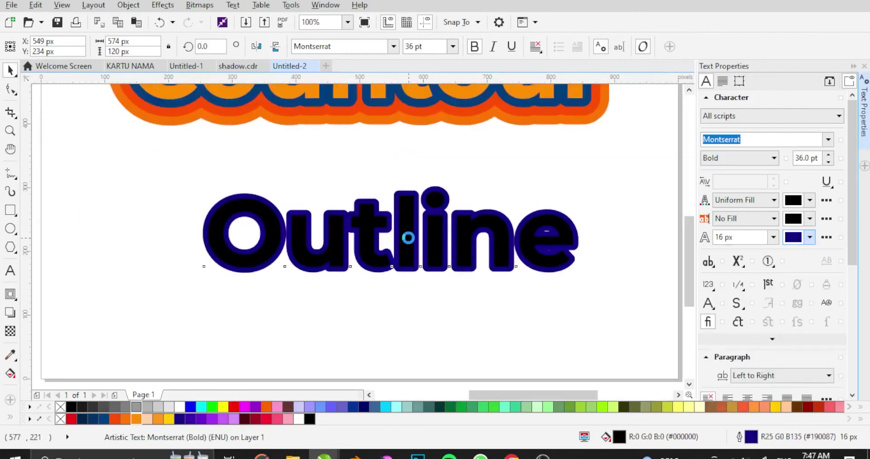
left_click(773, 238)
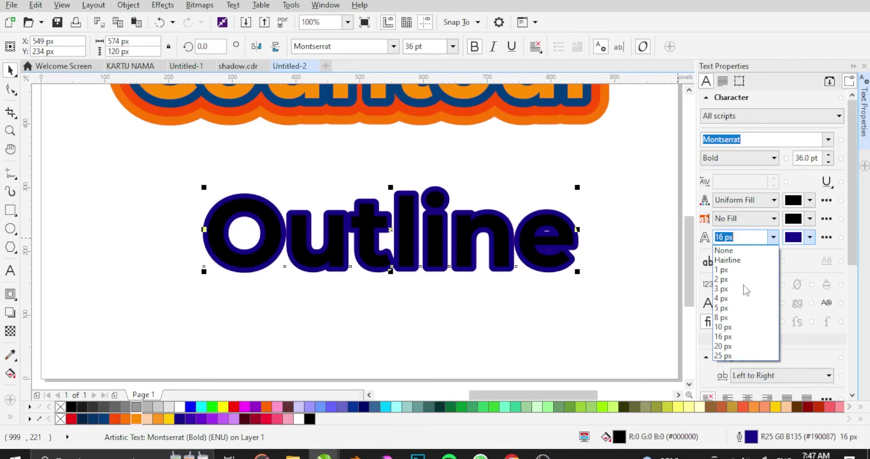
left_click(723, 346)
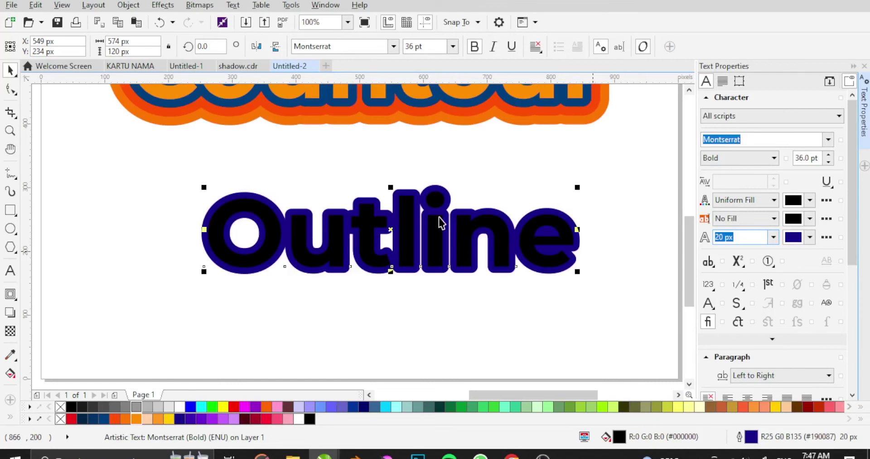
Duplicate the Outline text straight down and give the copy a 16 px outline in #3E00B3.
scroll(403, 165, "down", 2)
left_click_drag(403, 165, 403, 260)
right_click(403, 260)
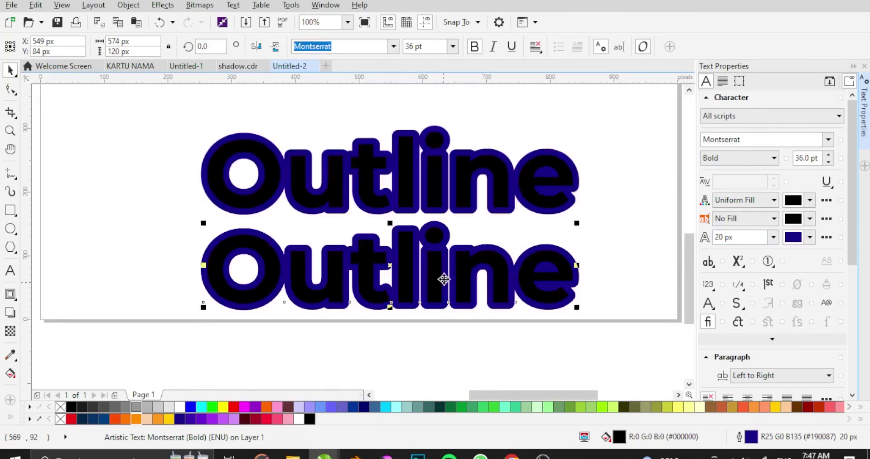
scroll(443, 279, "down", 3)
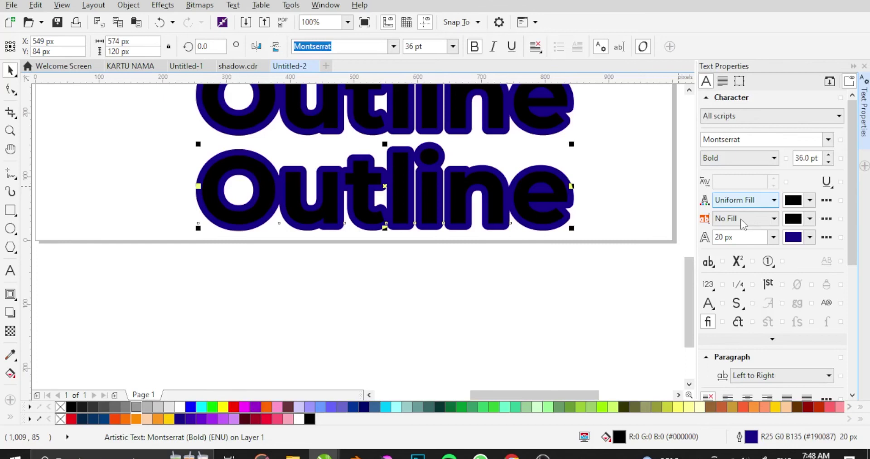
Copy the second Outline text below itself and give the new copy a 10 px outline in #6B00D7.
left_click_drag(490, 177, 500, 276)
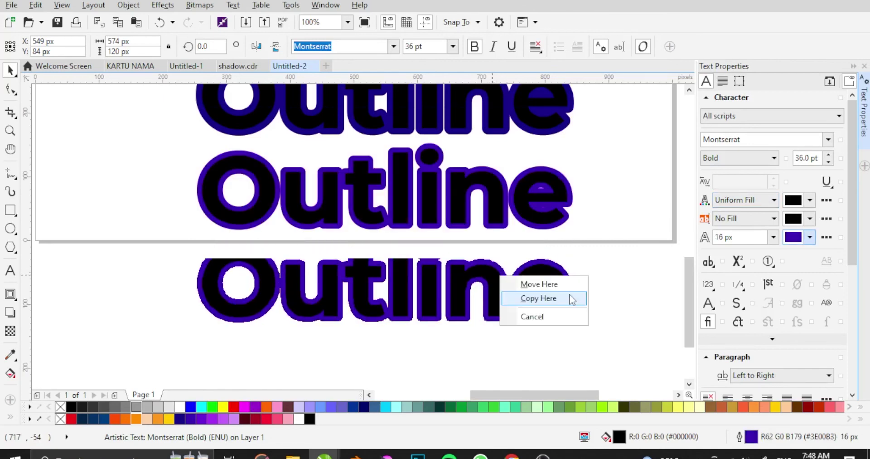
left_click(538, 298)
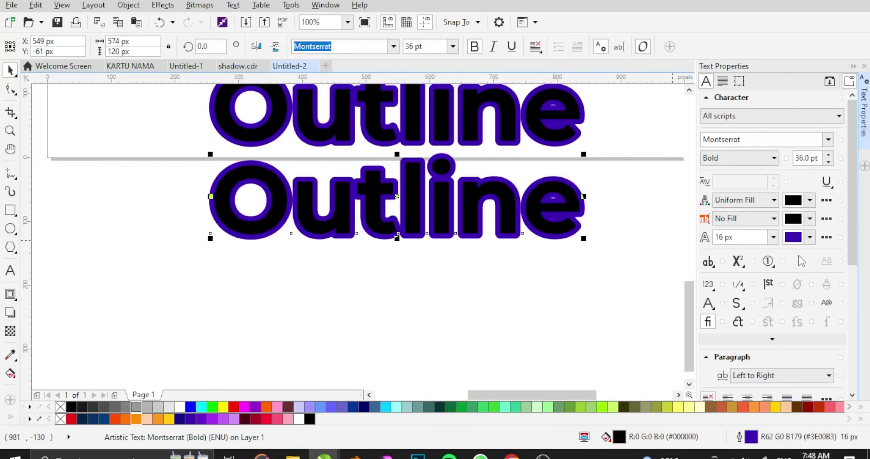
key("ctrl+z")
Copy the third Outline text below itself and give the new copy an 8 px outline in #A230ED.
left_click_drag(533, 222, 532, 325)
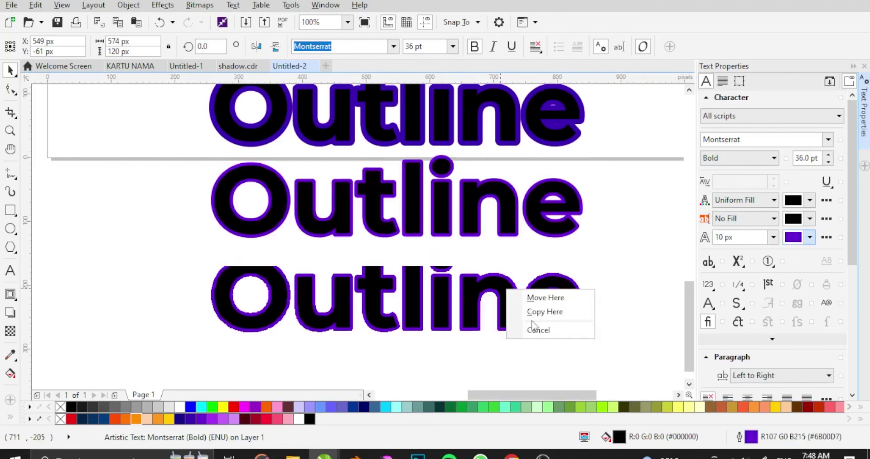
left_click(544, 312)
left_click(773, 237)
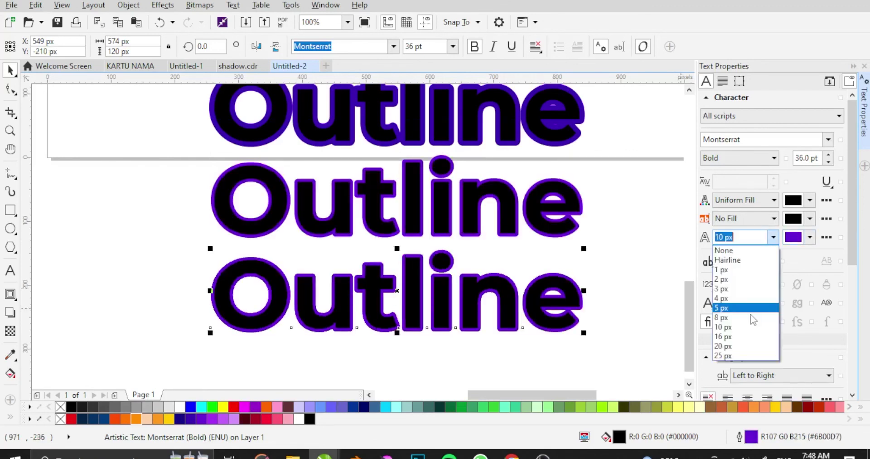
left_click(751, 316)
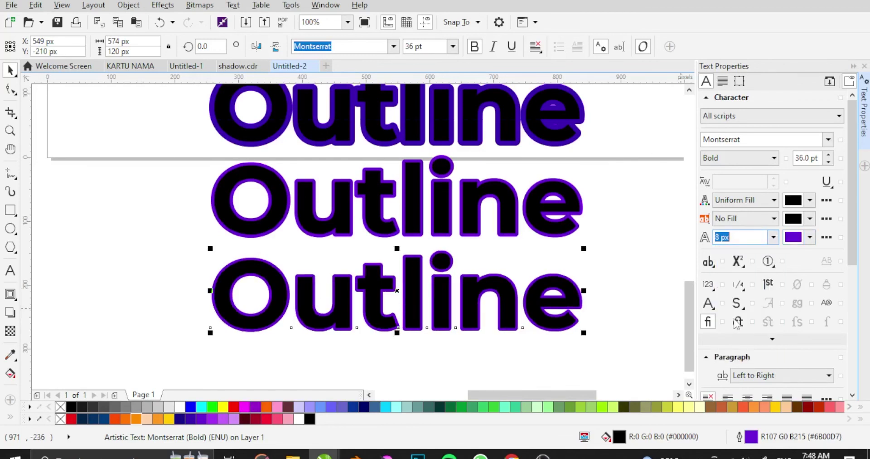
left_click(809, 237)
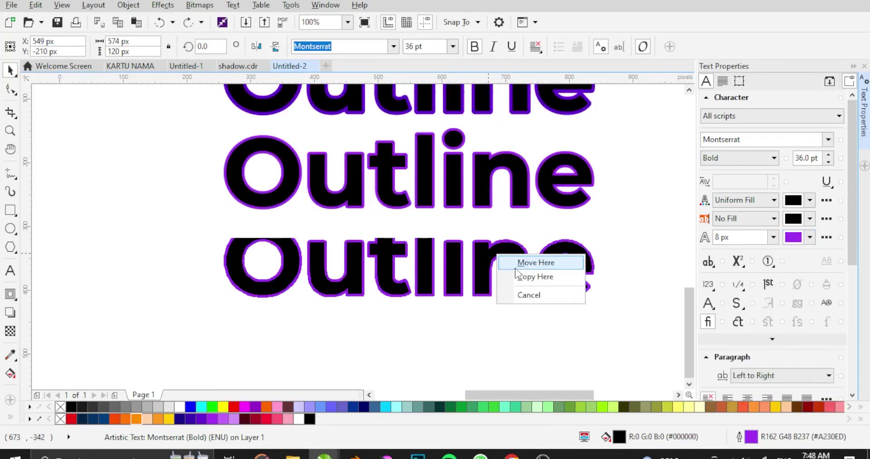
Copy the fourth Outline text below itself and give the new copy a 5 px outline in light purple (#C364FA).
left_click(523, 260)
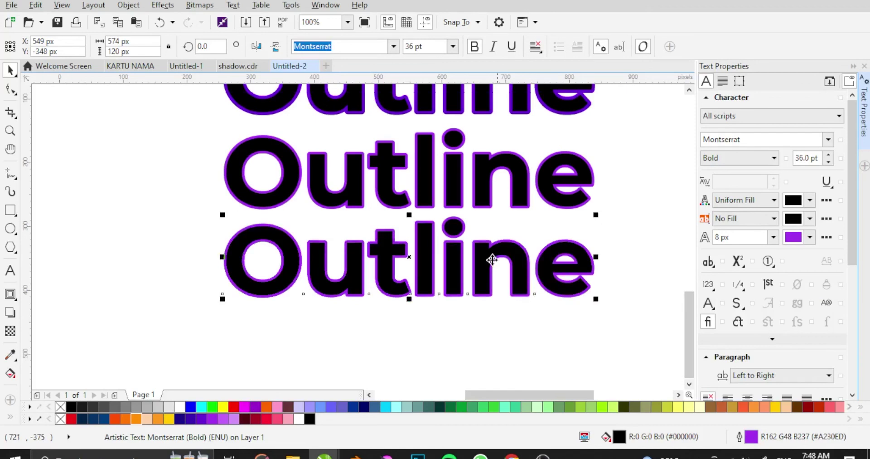
left_click(773, 236)
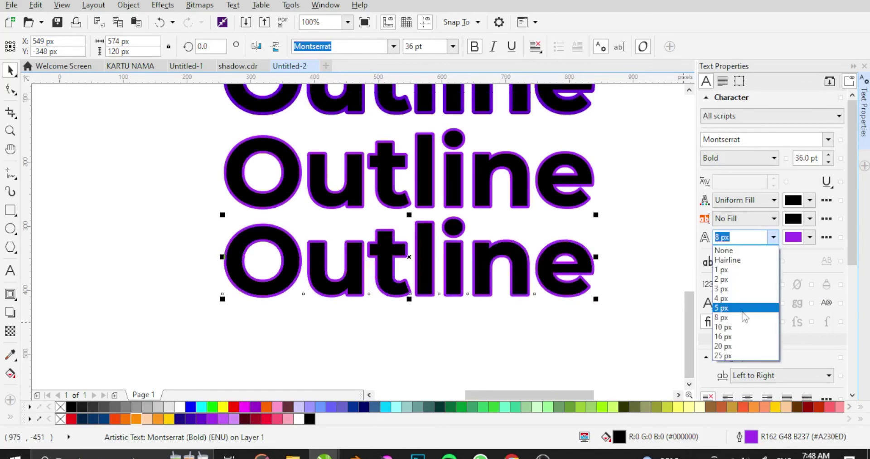
left_click(743, 308)
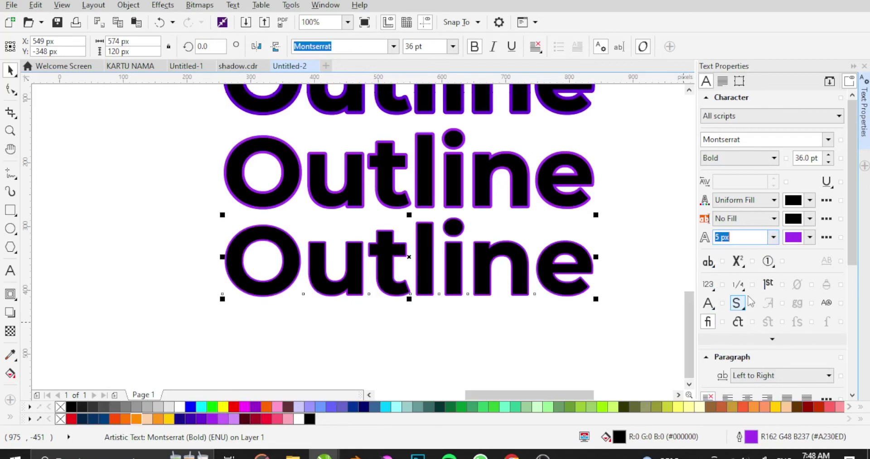
left_click(810, 237)
left_click(772, 270)
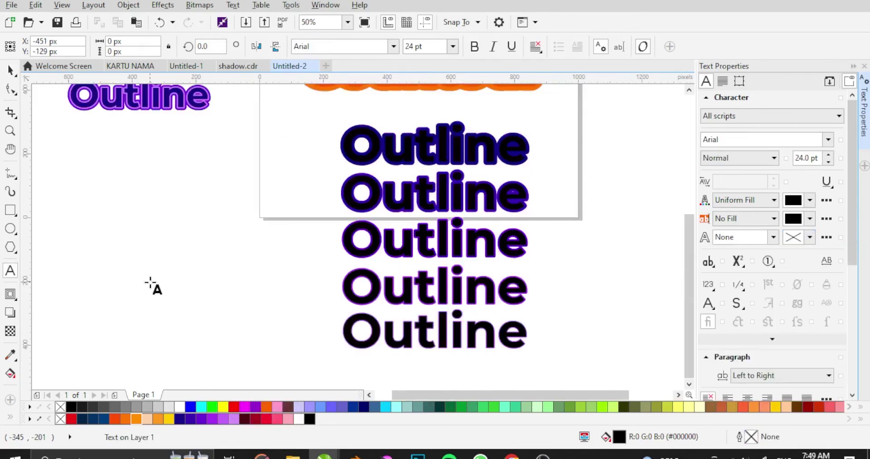
Write a note beside the Outline copies reading "tekan C dan E" with "di keyb" on a second line.
type("klik")
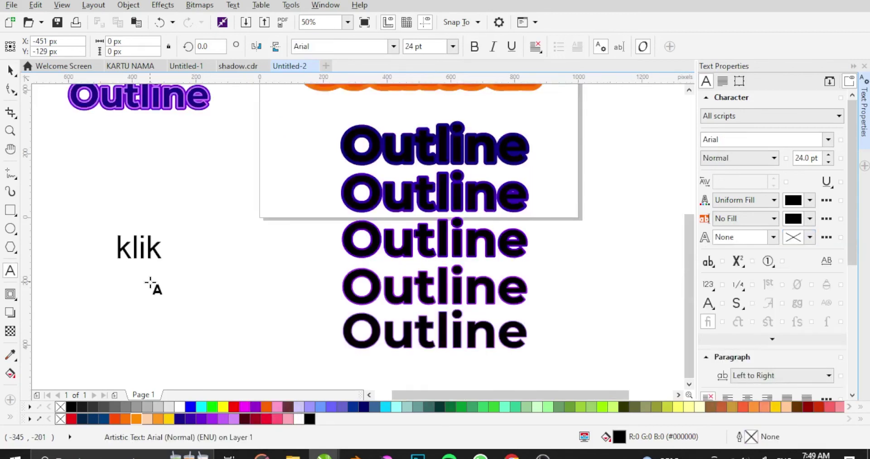
key("BackSpace")
key("BackSpace")
key("BackSpace")
key("BackSpace")
type("tekan C d")
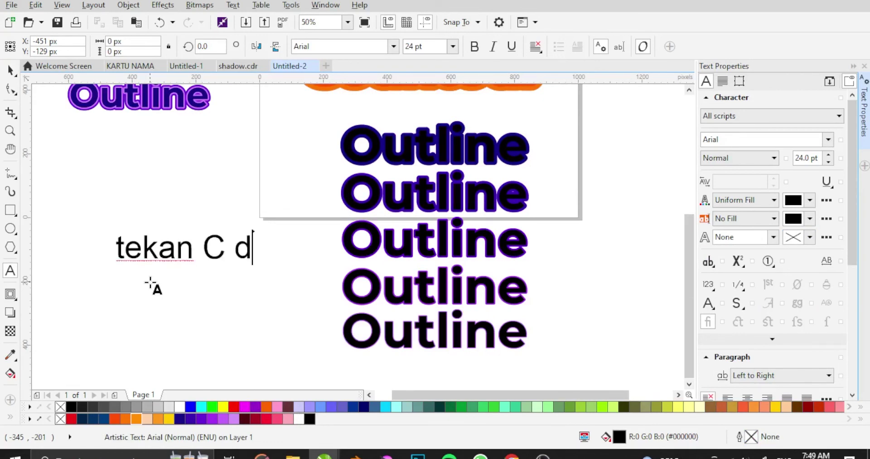
type("an E")
key("Return")
type("di keyb")
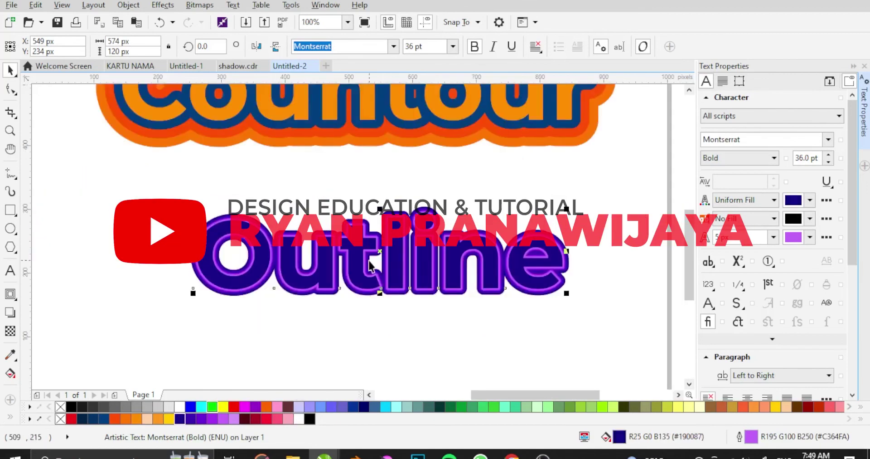
key("F3")
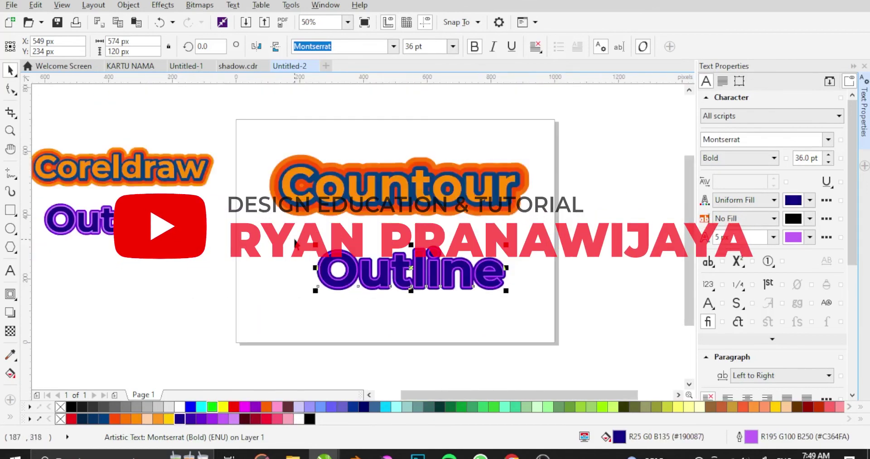